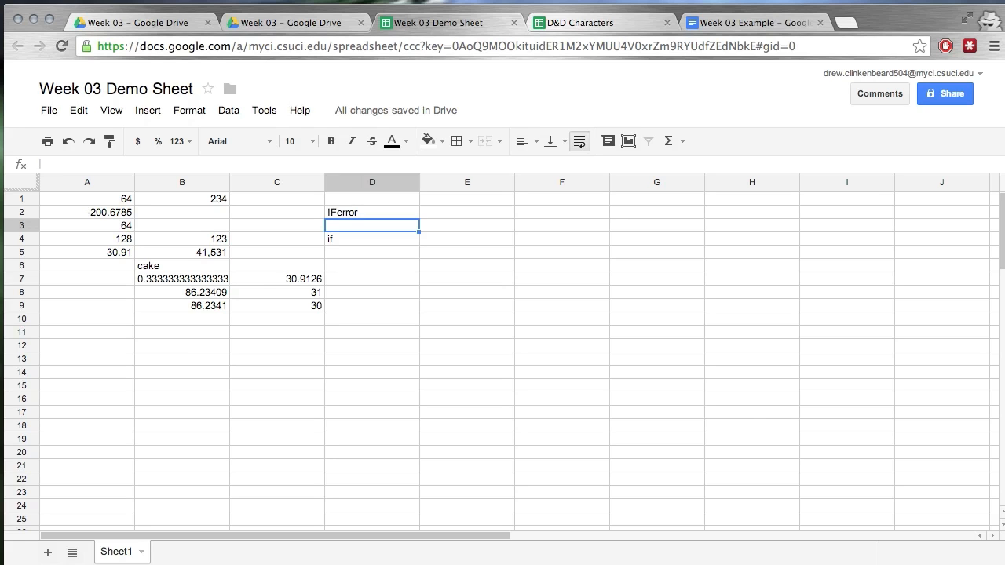
- Enter the formula =iferror(B1) in cell D3, under the IFerror label
type("=if")
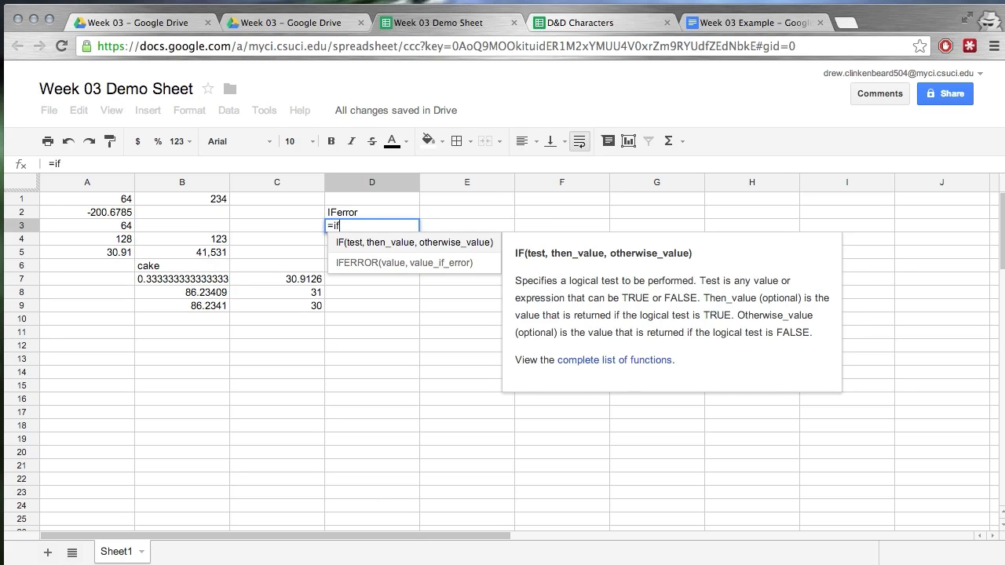
key("Down")
key("Up")
key("Down")
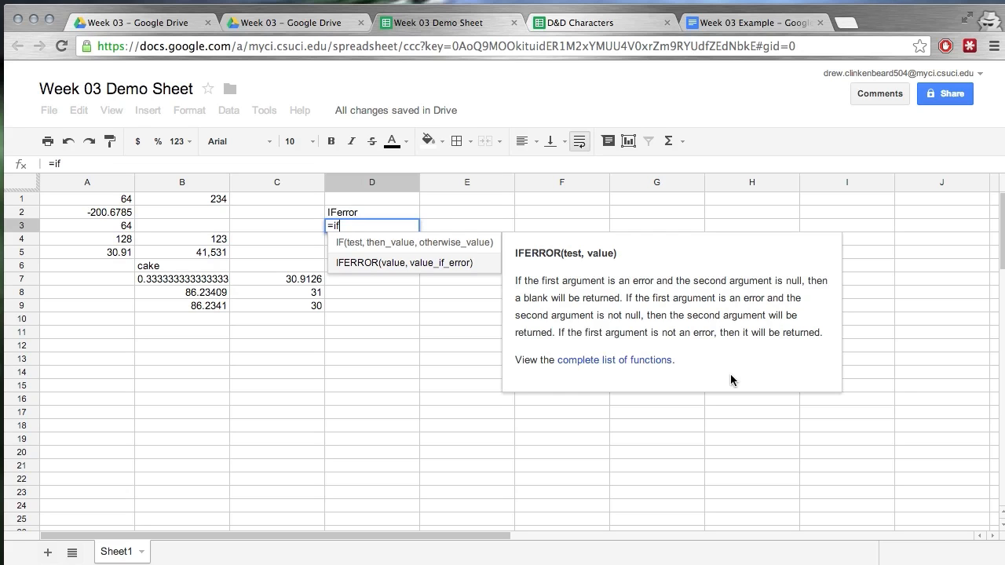
type("err")
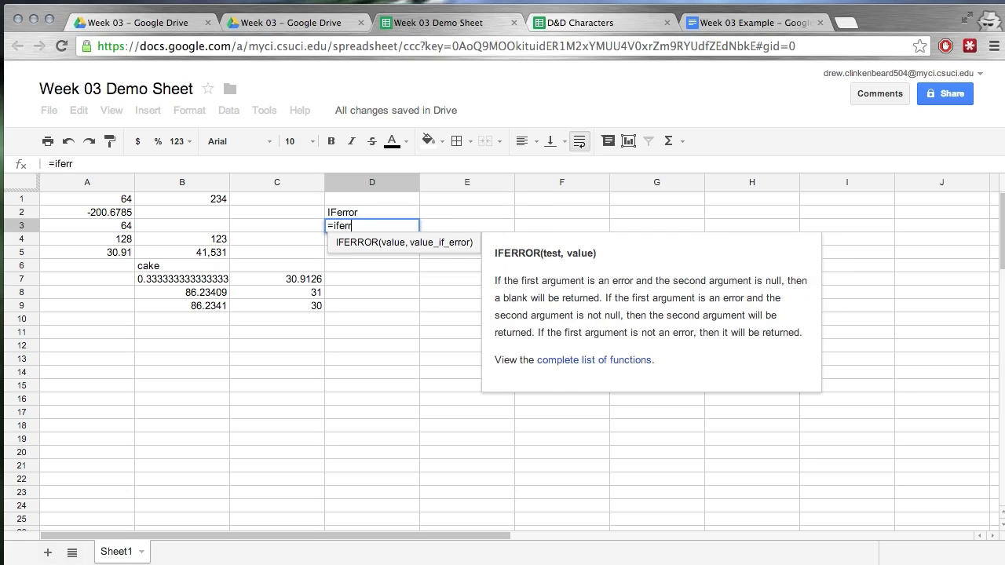
type("or(b1")
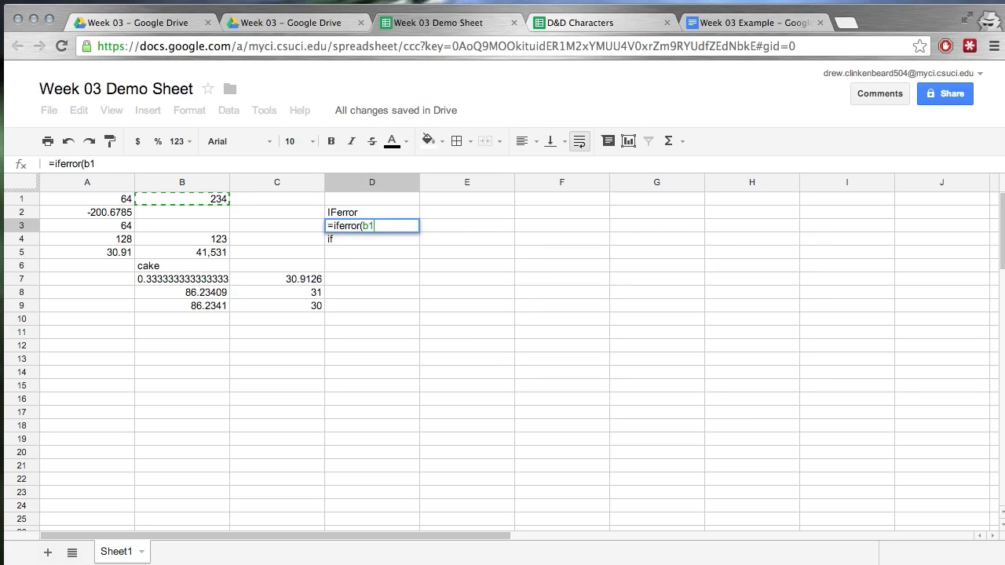
type(")")
key("Return")
key("Up")
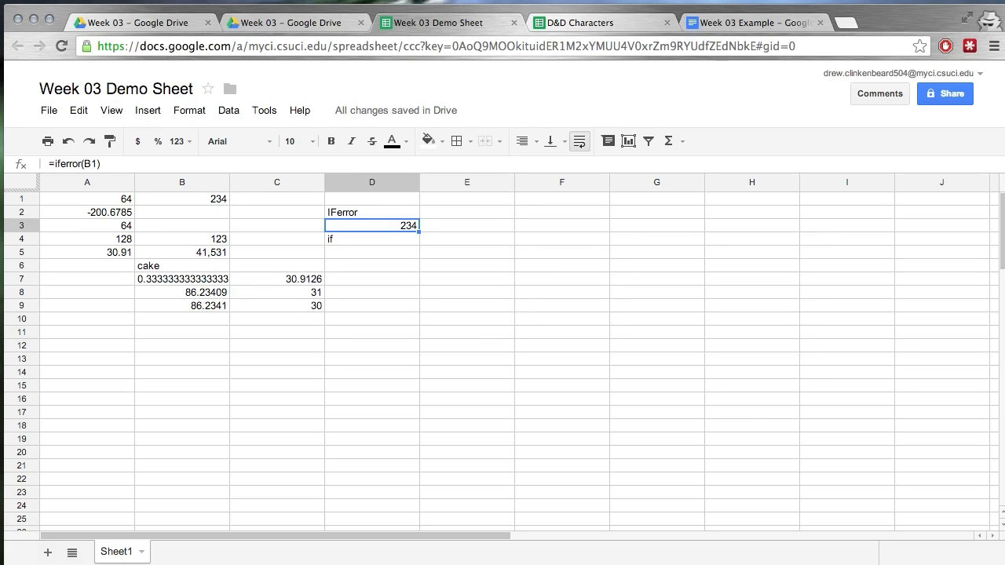
- Replace the content of cell B1 with the division formula =23/0
left_click(219, 200)
double_click(221, 201)
key("BackSpace")
key("BackSpace")
key("BackSpace")
type("=")
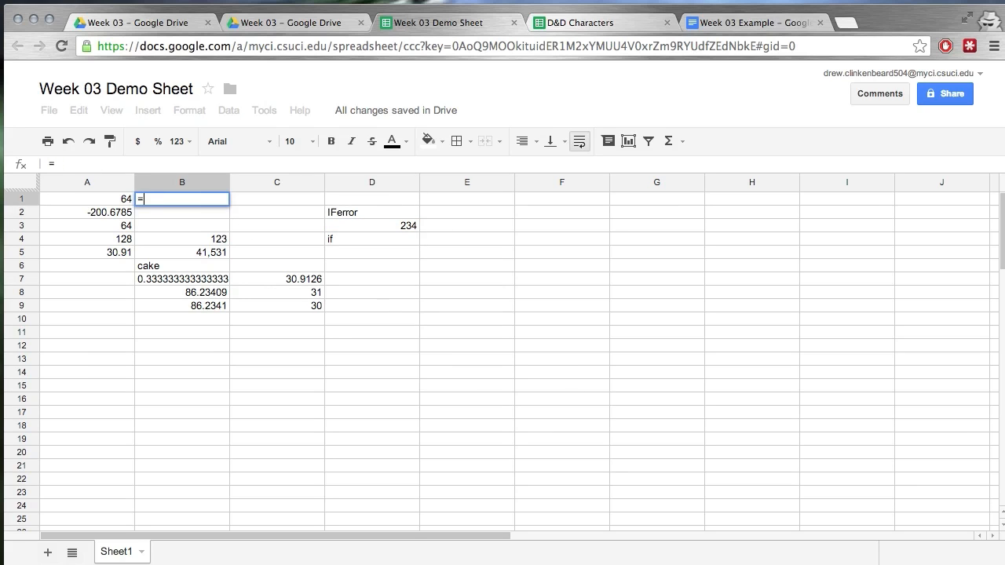
type("23/0")
key("Return")
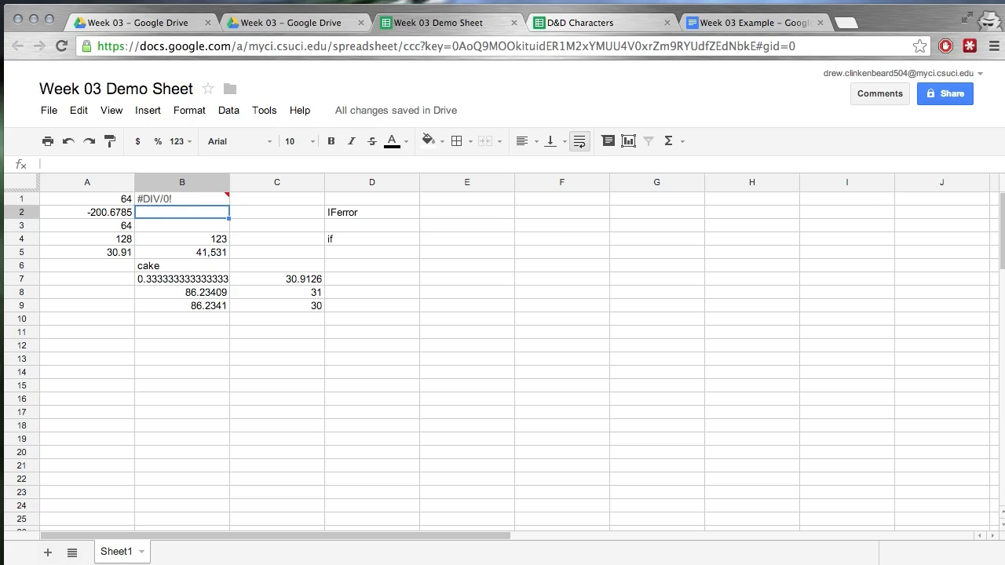
- Add "Cake" as the second argument of the IFERROR formula in cell D3
left_click(351, 226)
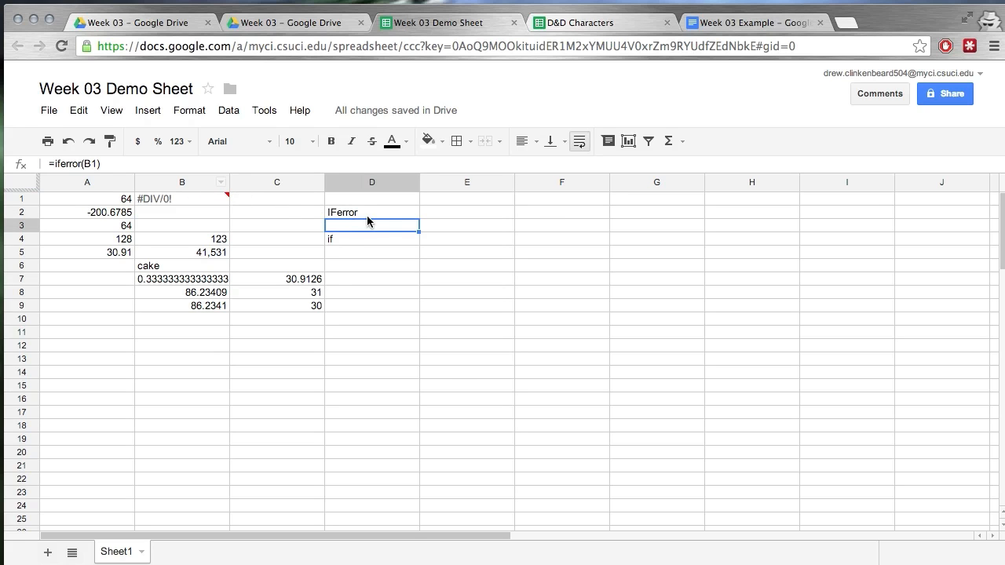
mouse_move(183, 198)
left_click(96, 161)
type(",")
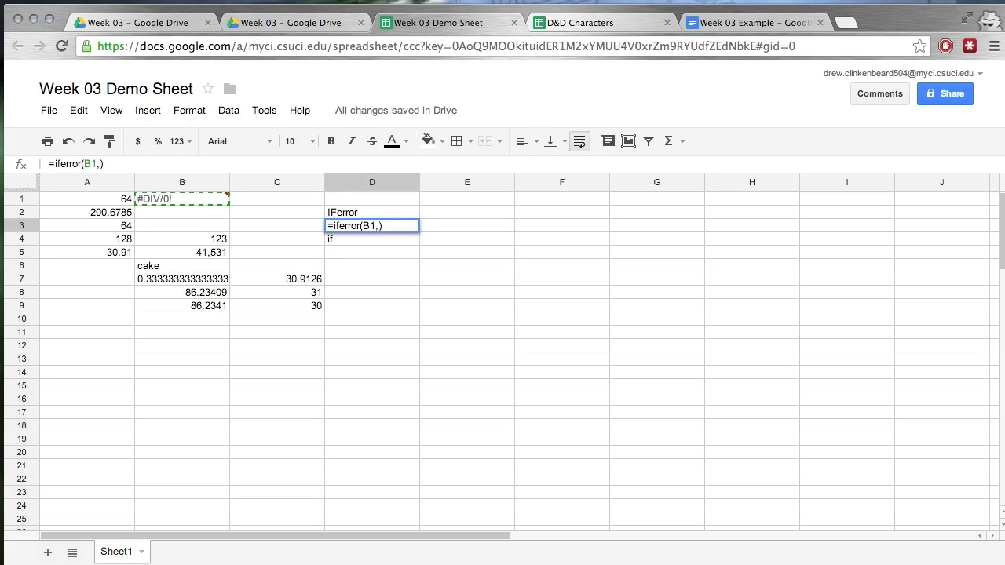
type("\"Ca")
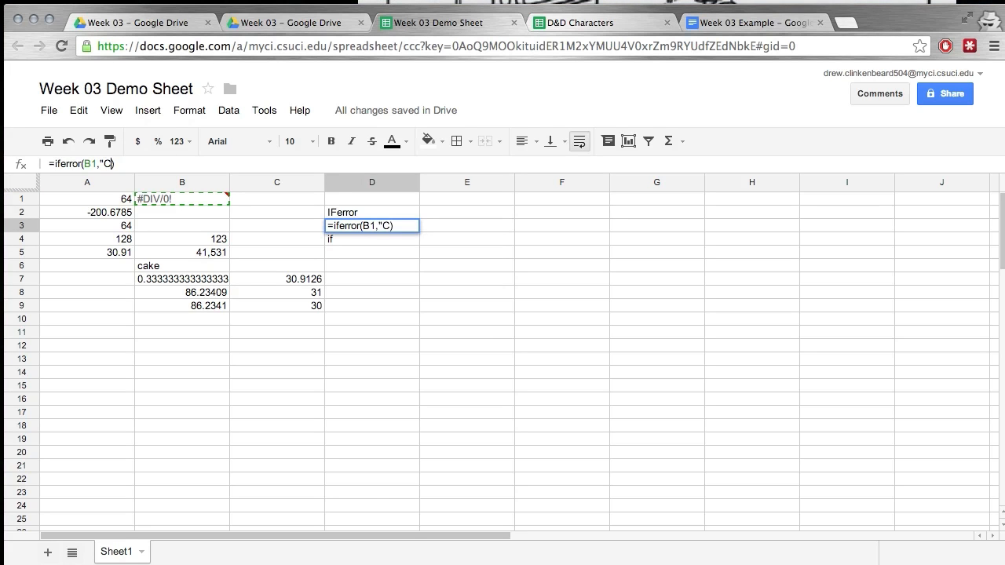
type("ke\"")
key("Return")
left_click(372, 226)
left_click(372, 239)
left_click(372, 225)
- Change the divisor in cell B1 so that its formula is =23/500
double_click(181, 198)
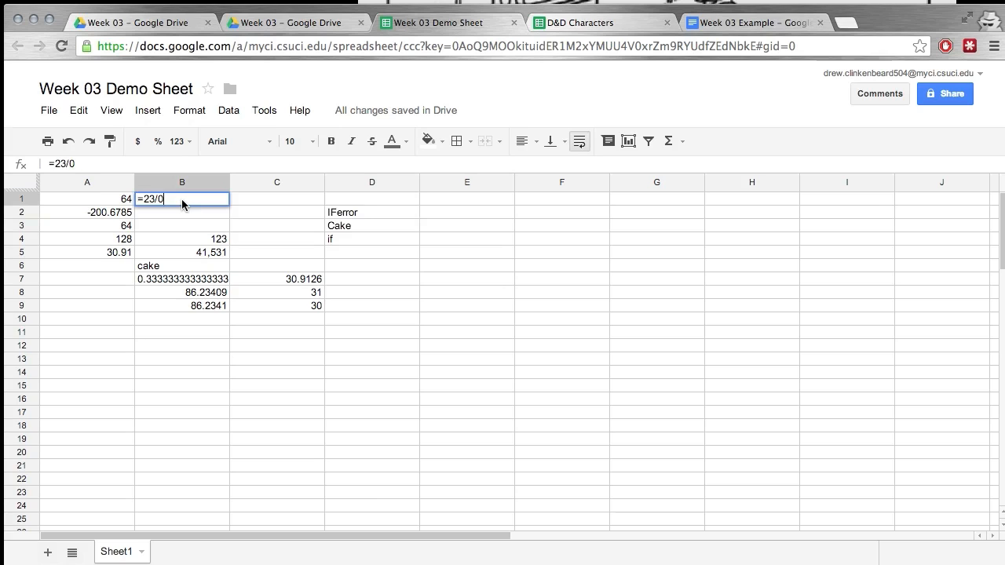
left_click(86, 165)
key("BackSpace")
type("500")
key("Return")
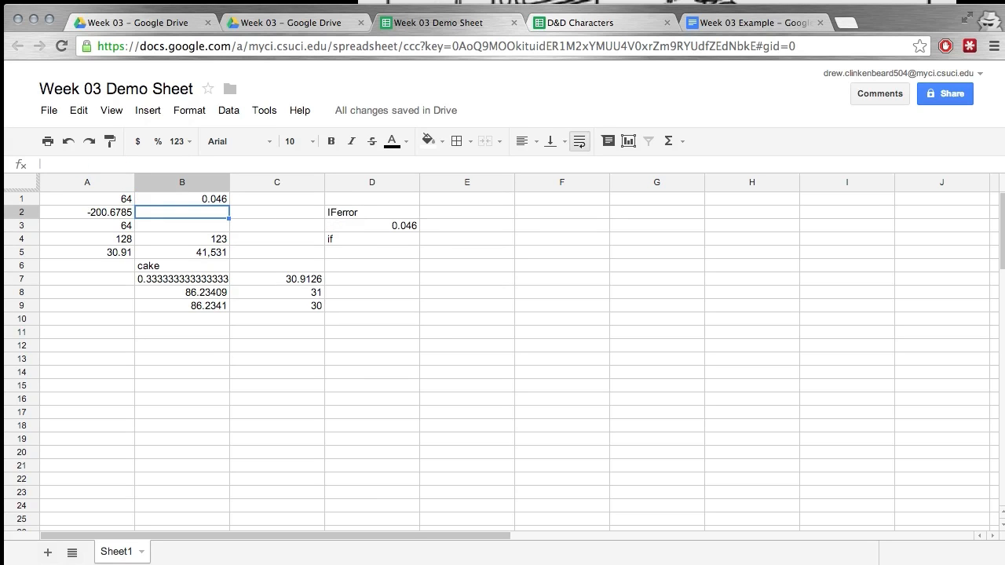
- Replace the formula in cell B1 with the text Pie
left_click(181, 199)
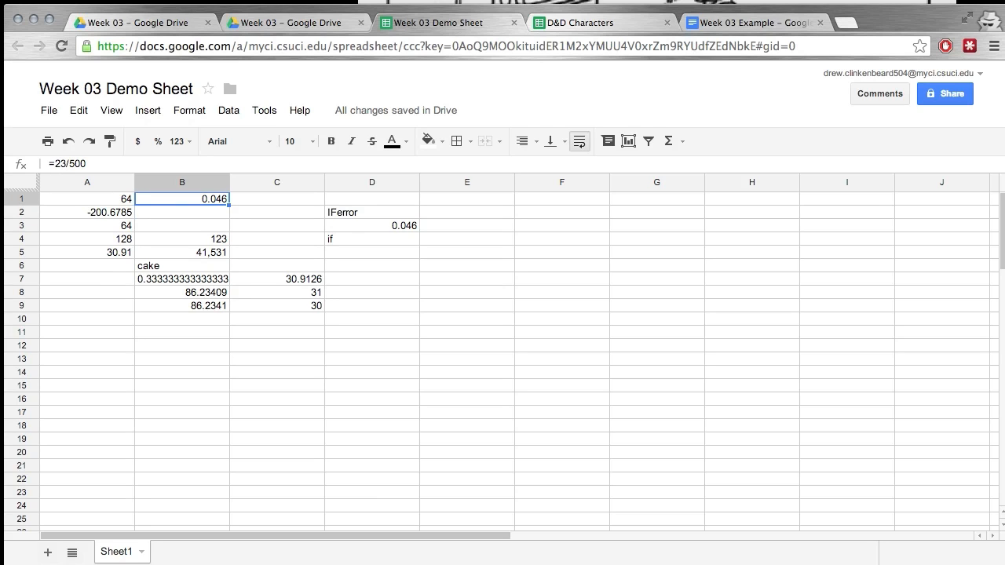
type("Pu")
key("BackSpace")
type("ie")
key("Return")
- Enter the formula =PI() in cell B1 in place of the text
left_click(182, 199)
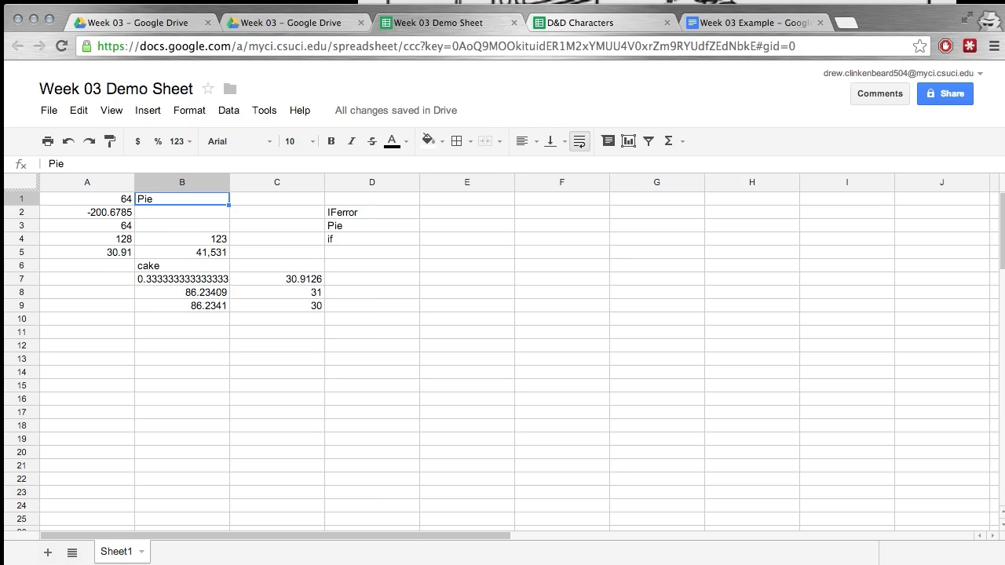
type("=PI()")
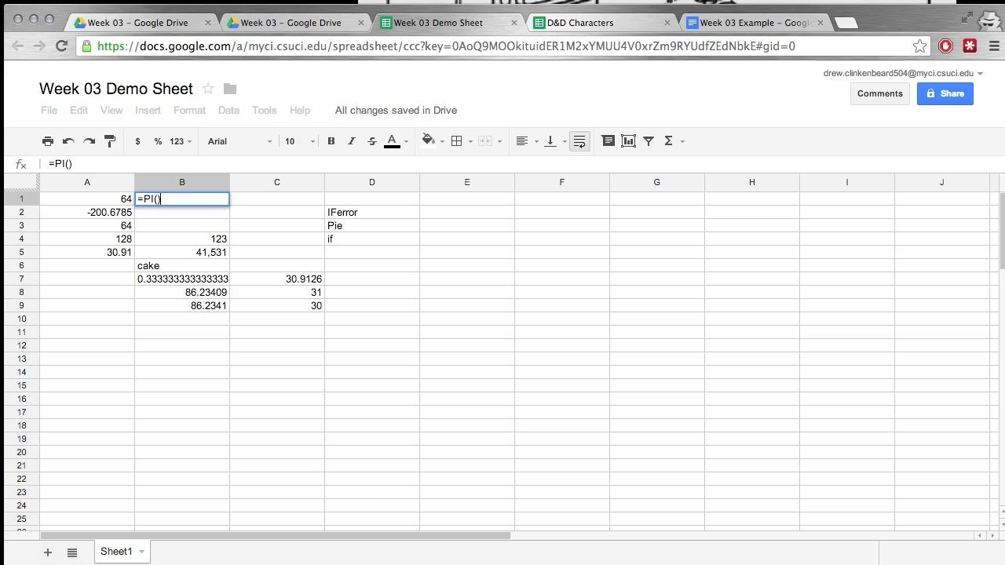
key("Return")
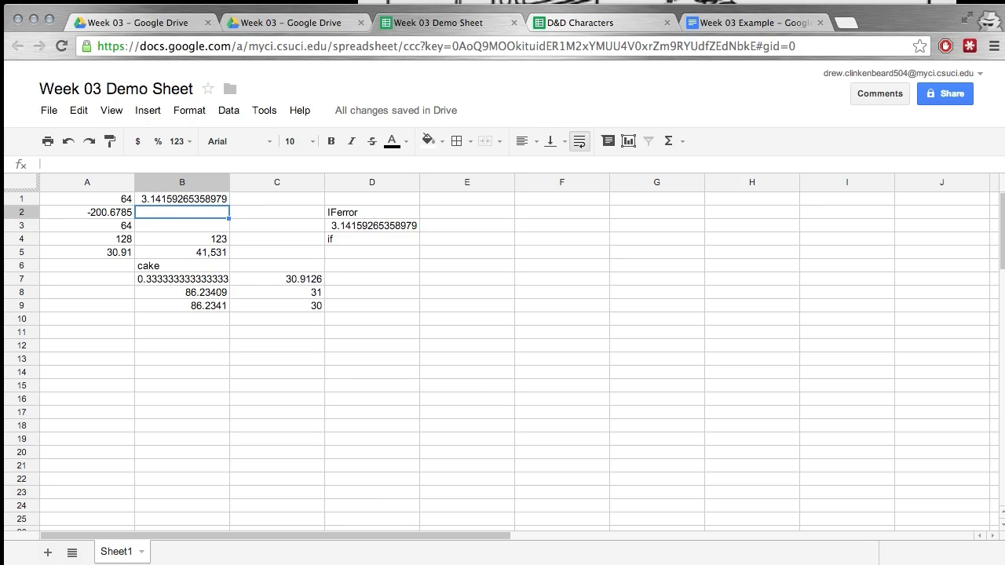
key("Up")
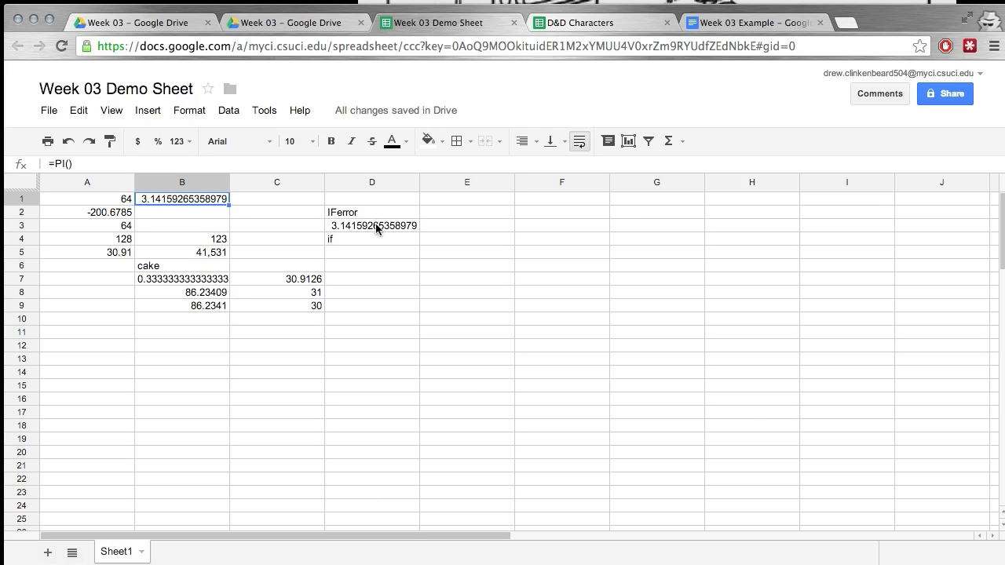
- Delete the IFERROR formula from cell D3
left_click(408, 227)
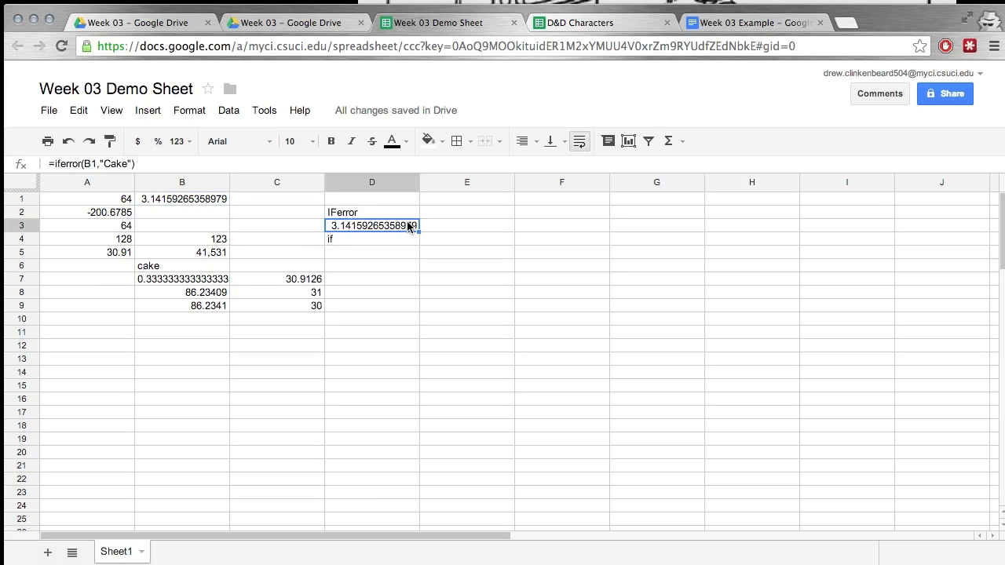
key("BackSpace")
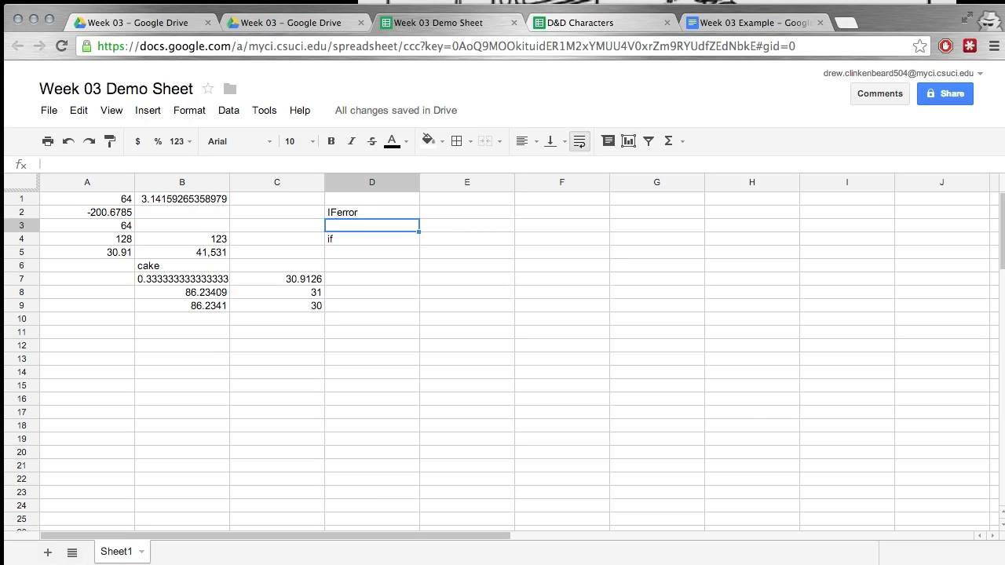
- Enter the formula =if(A1,"Then Value", "else Value") in cell D5, under the if label
left_click(372, 252)
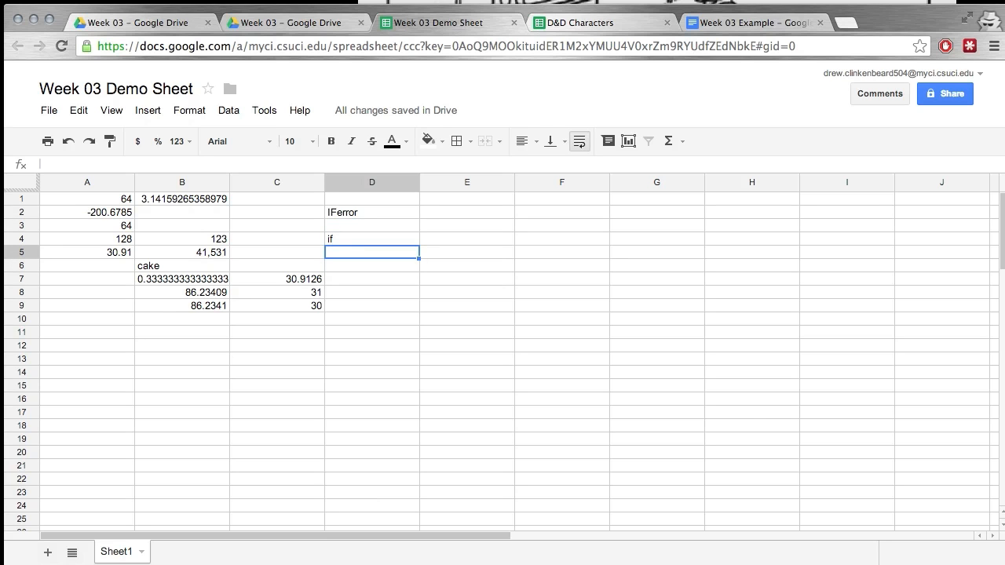
type("=if")
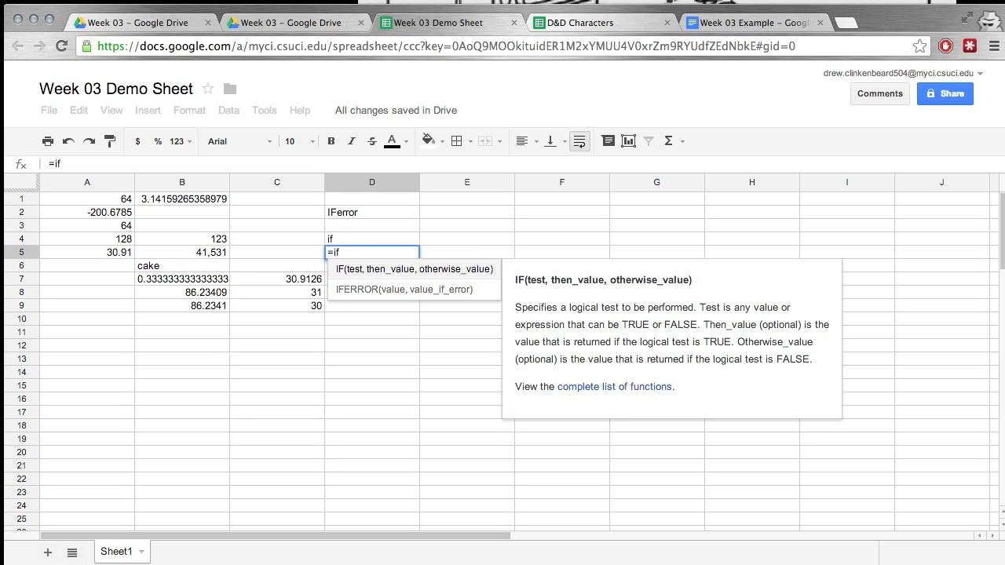
type("(")
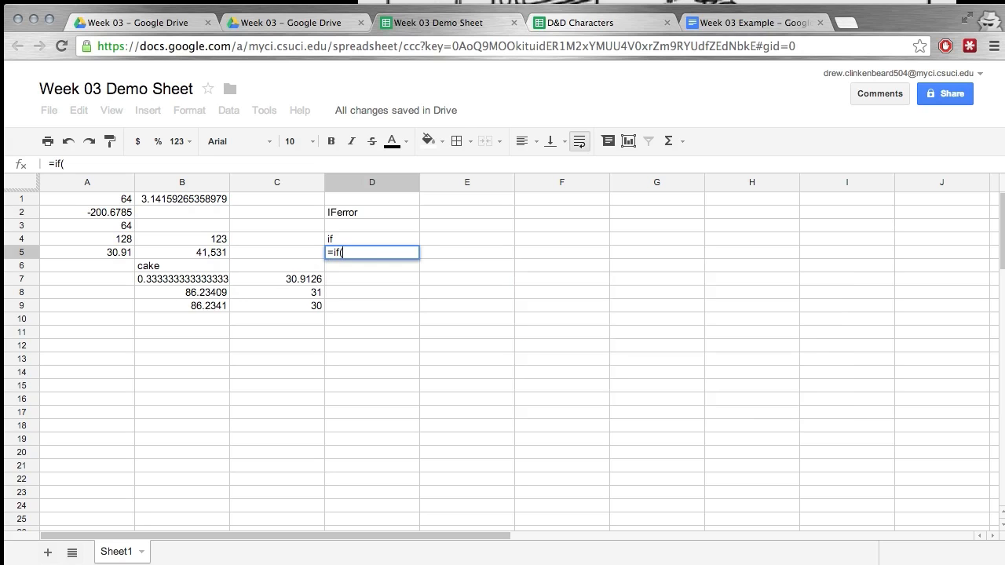
type("a1")
type("\"TH")
key("BackSpace")
type("hen Value\", \"else Value\"")
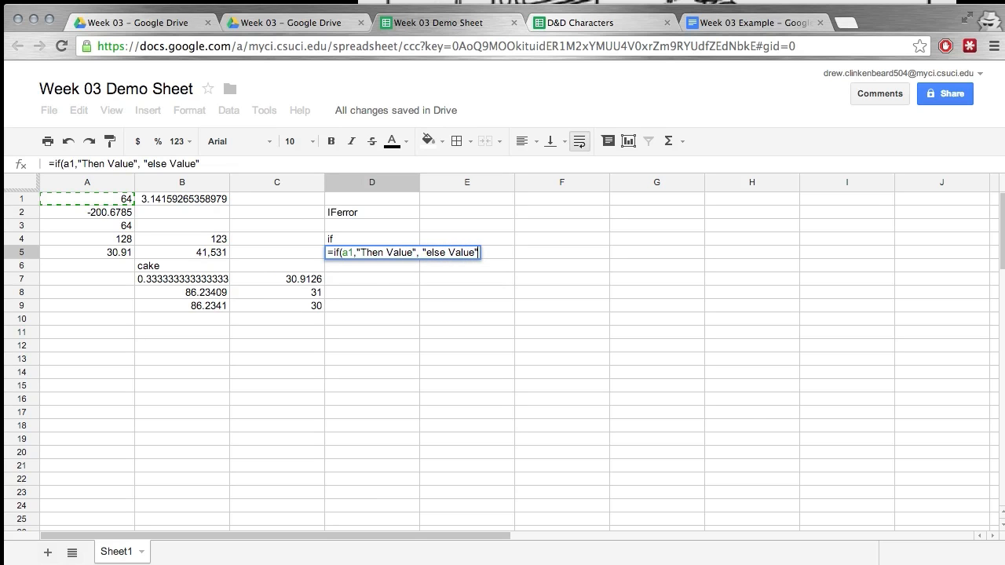
key("Return")
left_click(372, 252)
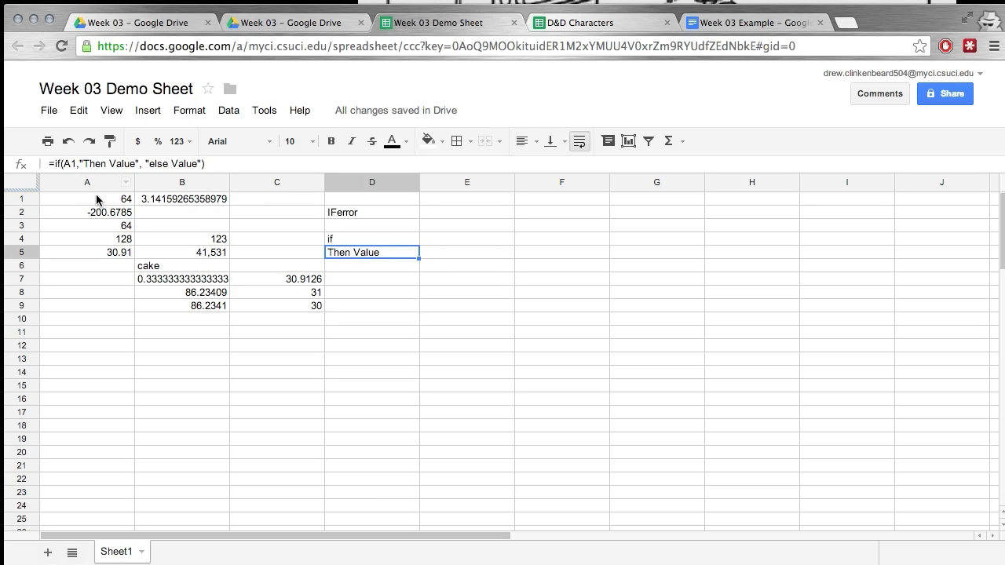
- Replace the number in cell A1 with 0 to test the IF formula
left_click(124, 199)
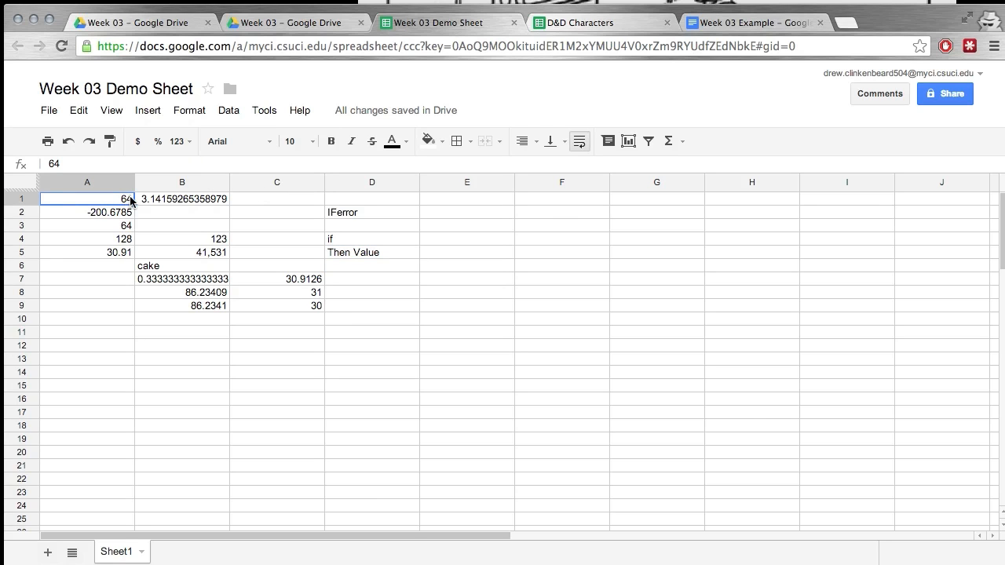
key("Delete")
type("0")
key("Return")
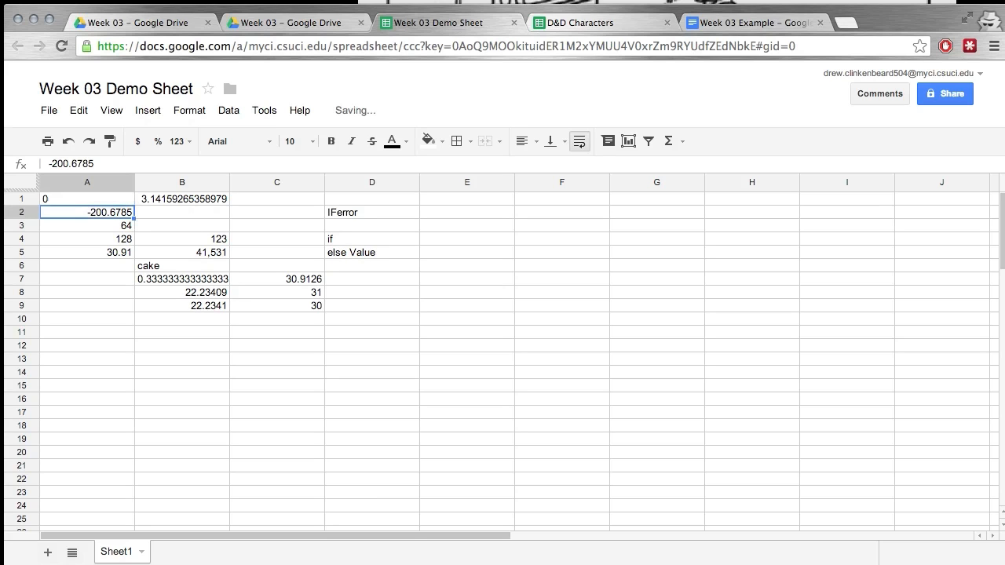
- Enter false in cell A1 and check the IF formula in D5
left_click(86, 200)
type("false")
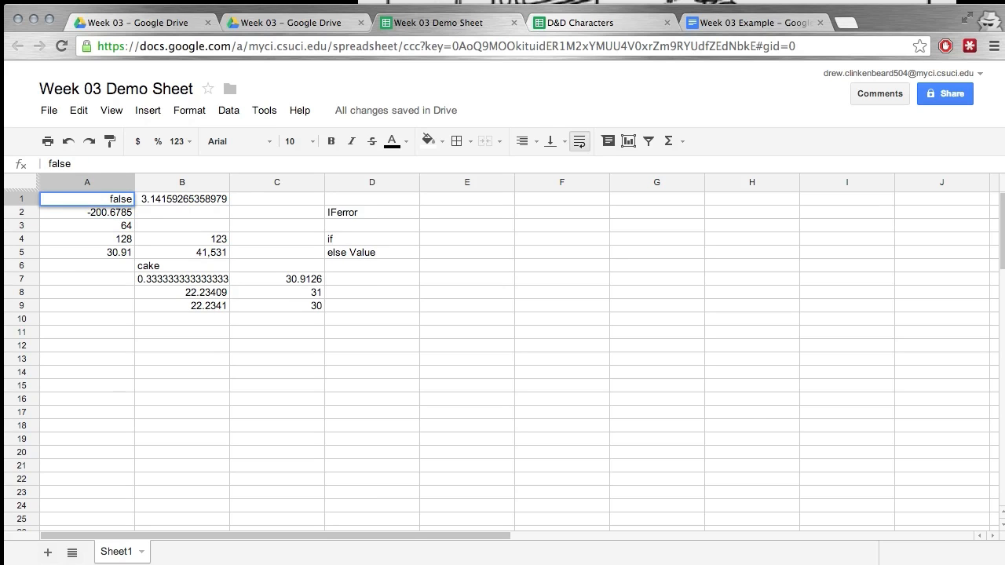
key("Return")
left_click(86, 199)
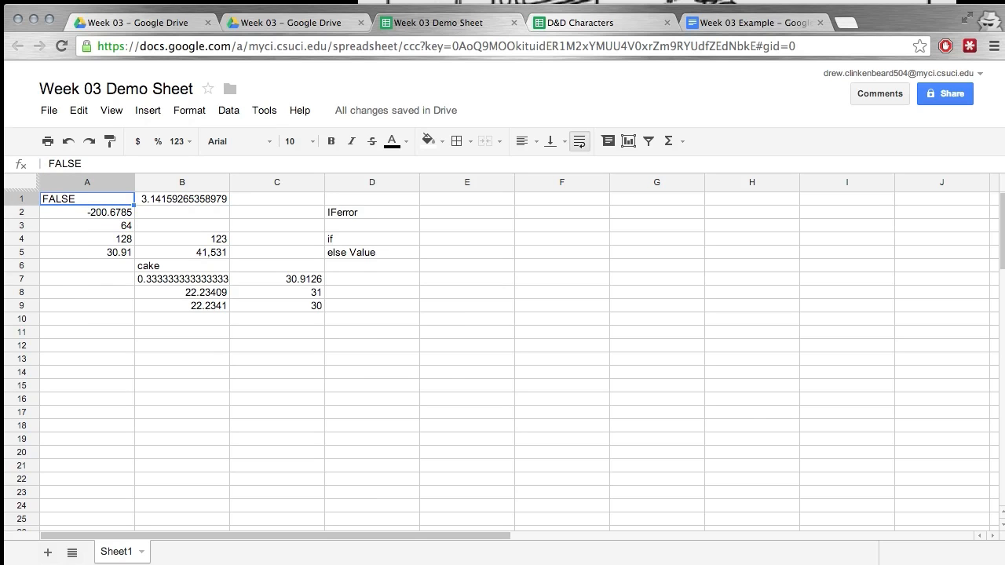
left_click(357, 250)
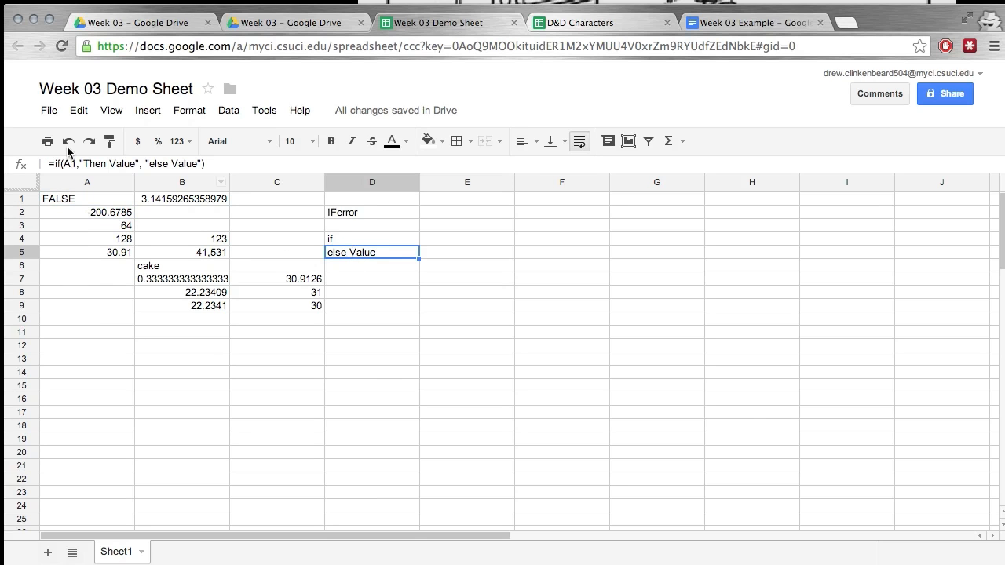
- Replace the logical value in cell A1 with =12\0
left_click(82, 197)
key("BackSpace")
key("BackSpace")
key("BackSpace")
key("BackSpace")
key("BackSpace")
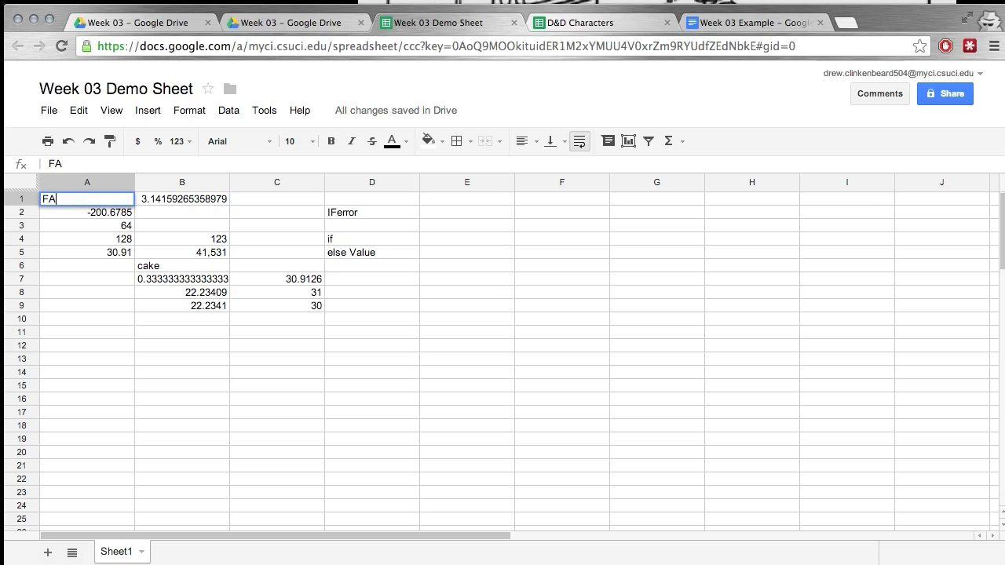
type("=12\\0")
key("Return")
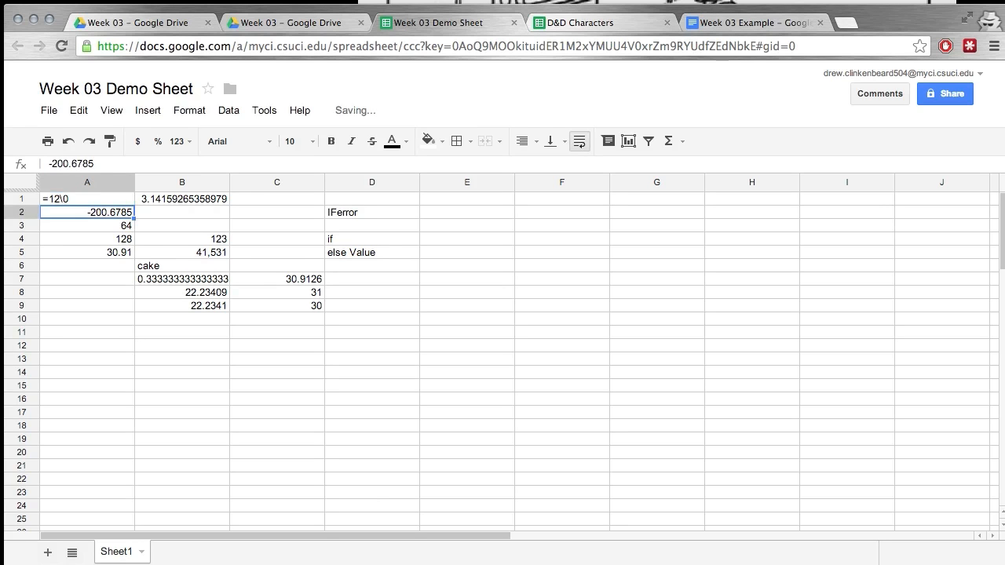
- Set cell A1 to the number 12 in place of the faulty formula
left_click(87, 199)
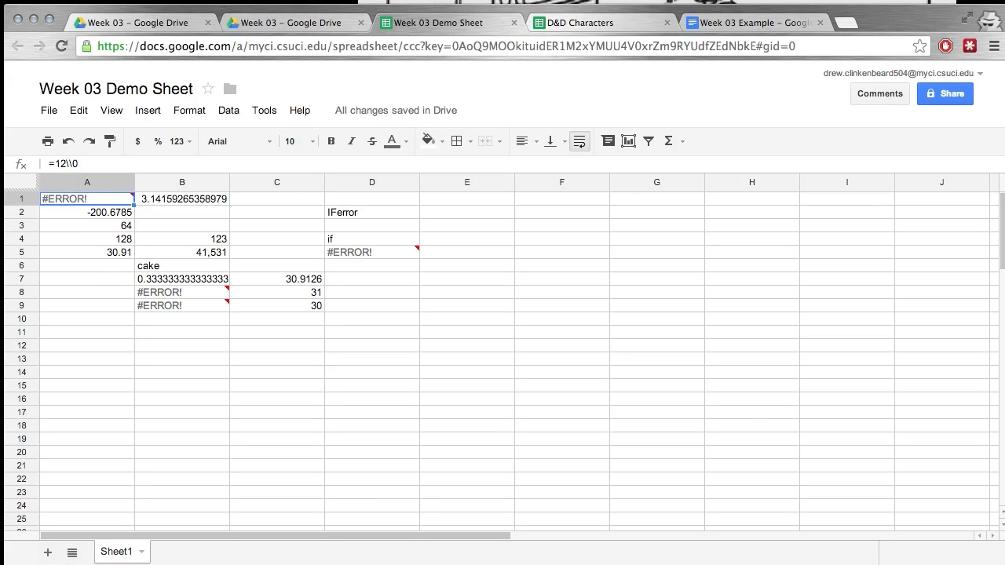
type("12")
key("Return")
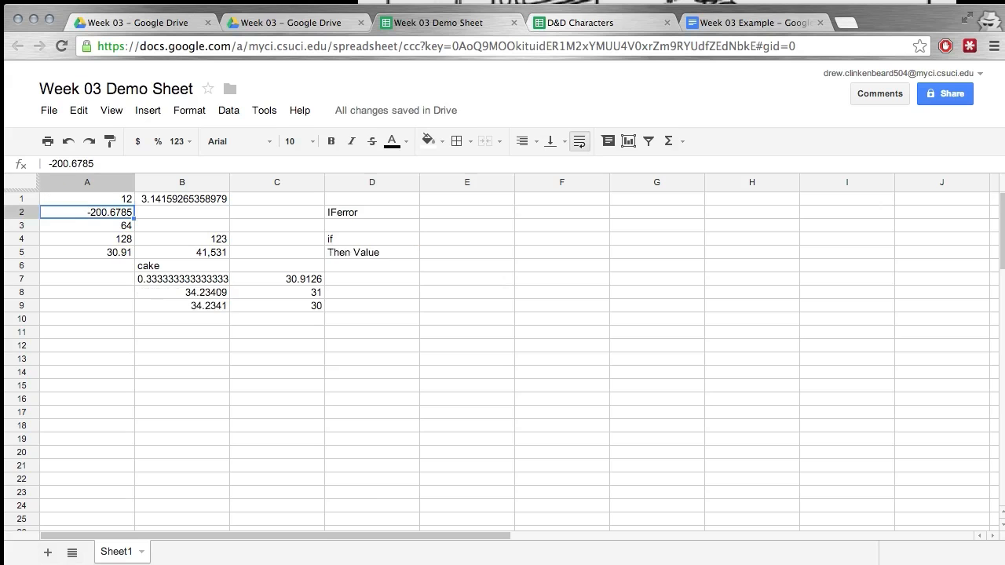
- Change the condition of the IF formula in D5 to A1>100
left_click(354, 253)
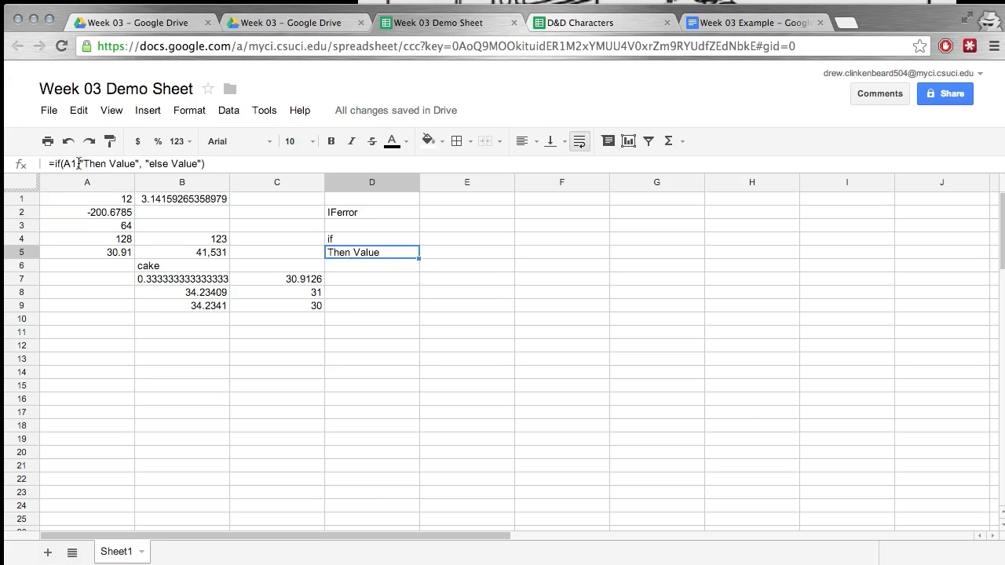
left_click(76, 163)
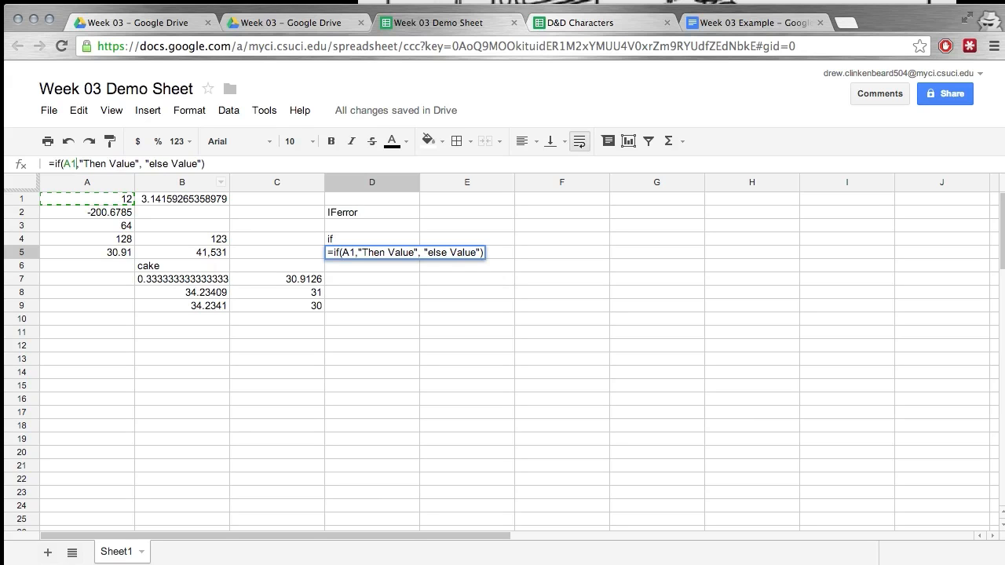
type(">100")
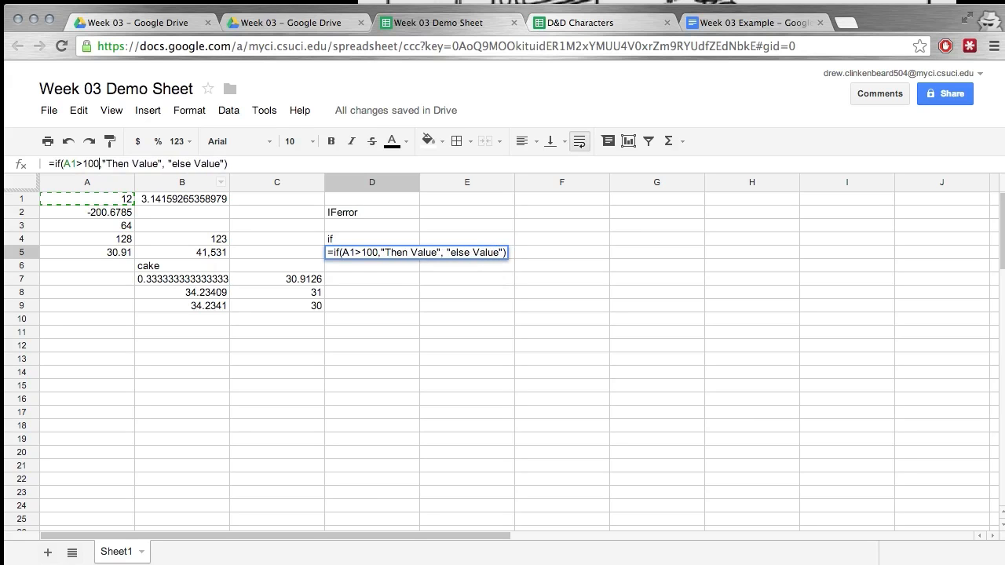
key("Return")
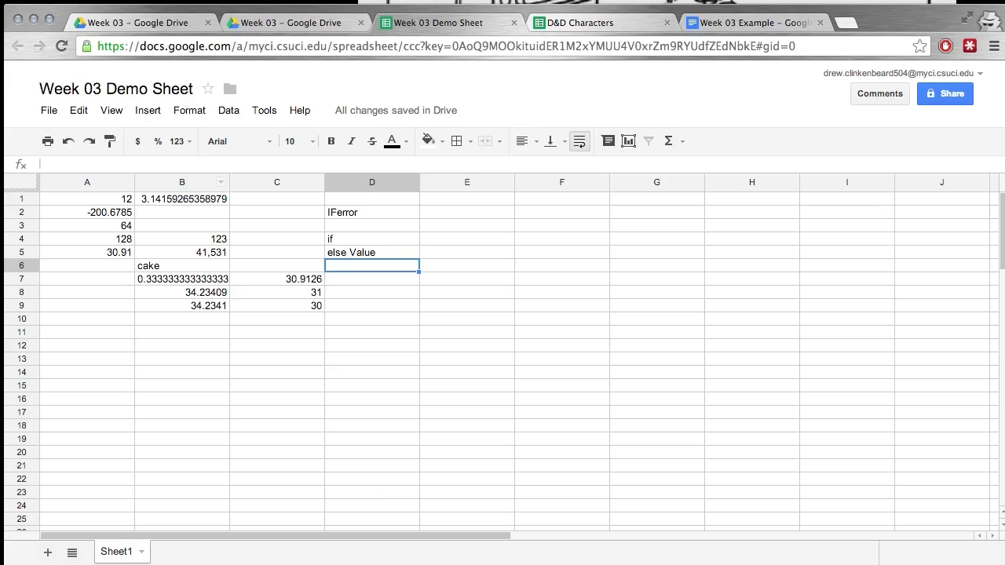
- Replace the number in cell A1 with 101 to test the greater-than condition
left_click(126, 200)
double_click(126, 199)
key("BackSpace")
type("01")
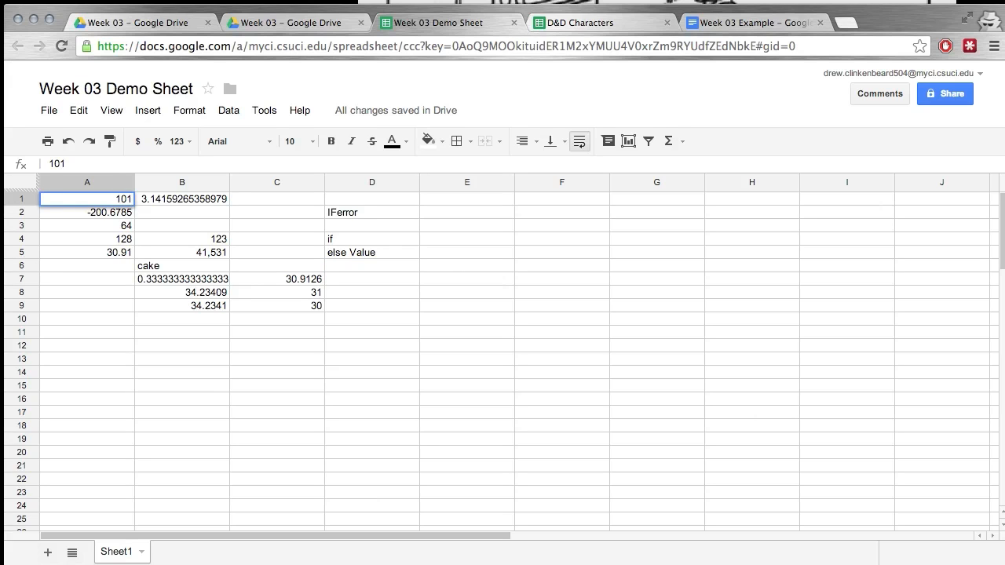
key("Return")
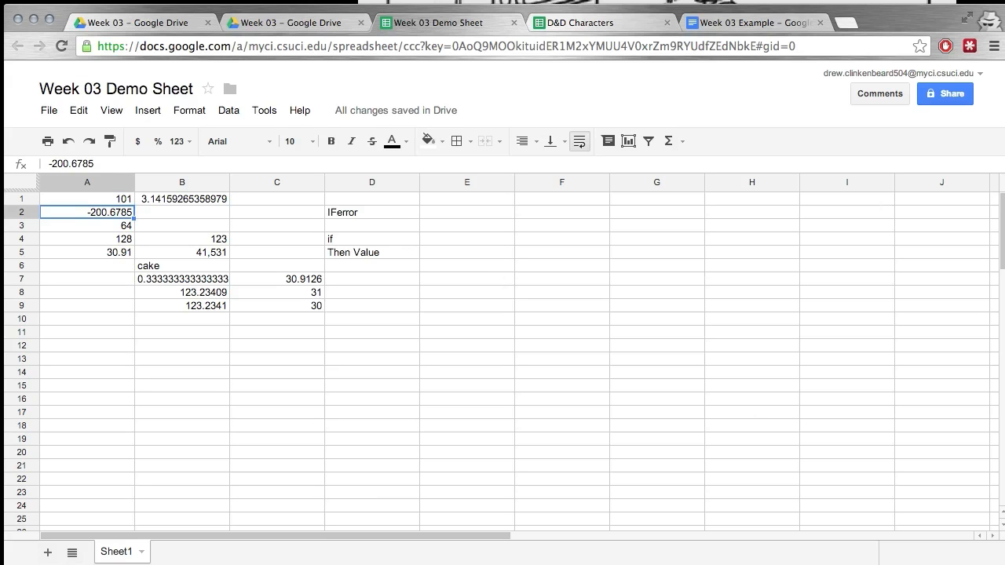
- Change the comparison in the D5 IF formula to greater than or equal, so the condition reads A1>=100
left_click(369, 265)
left_click(369, 252)
double_click(369, 252)
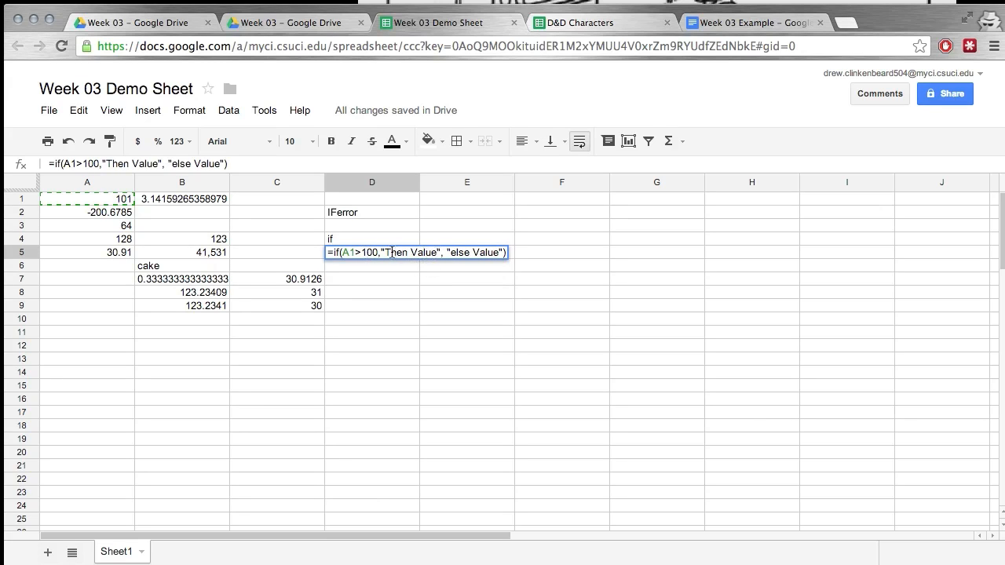
left_click(360, 252)
type("=")
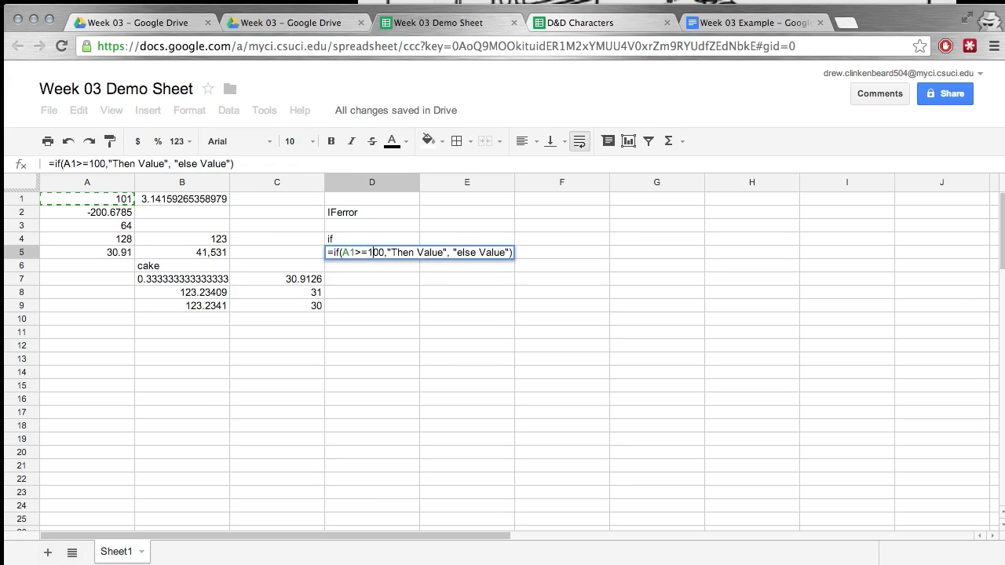
- Replace the then and else texts in the D5 IF formula with "A" and "B"
left_click_drag(392, 252, 463, 252)
type("A")
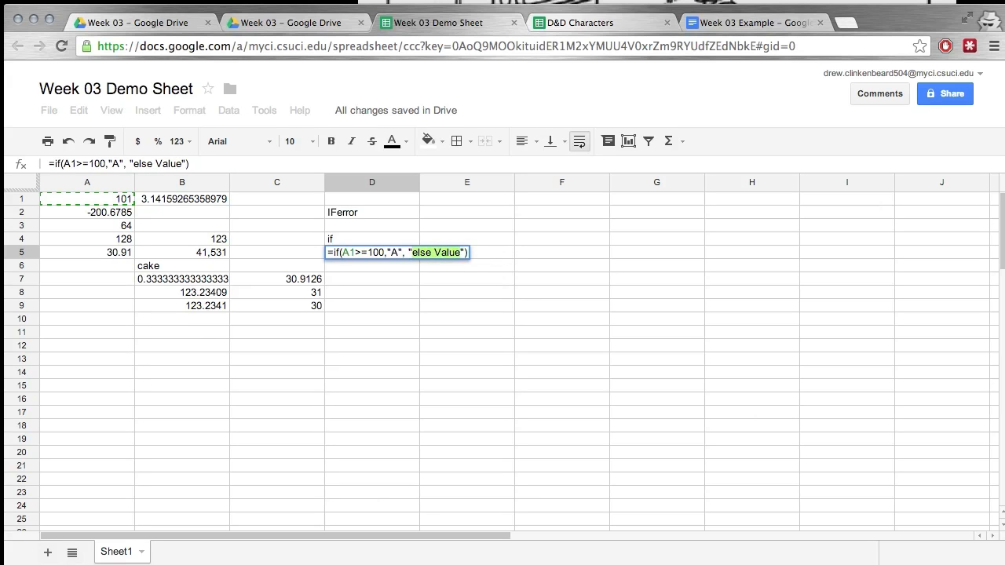
type("B")
key("Return")
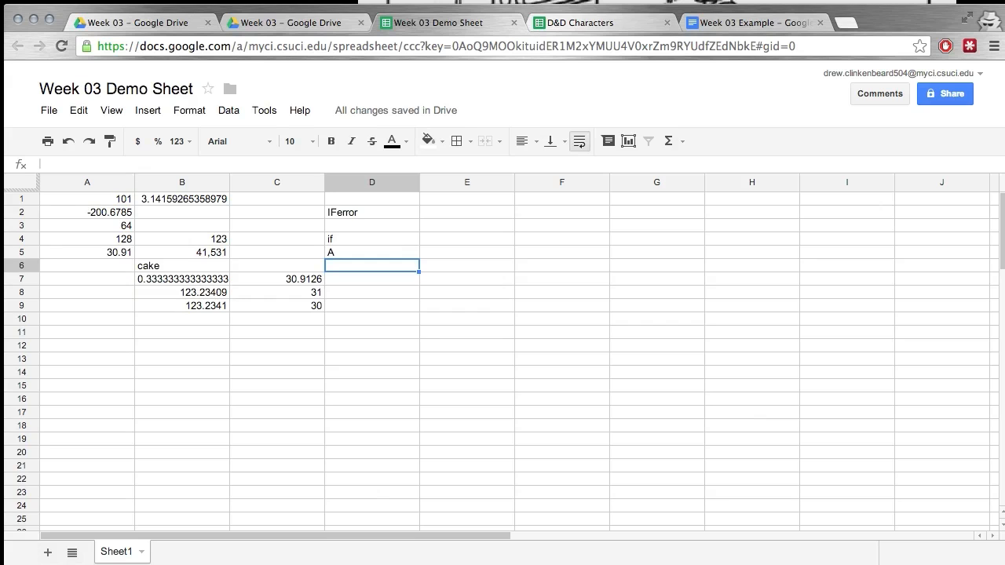
- Enter 100 in cell A1 to test the boundary of the IF condition
left_click(129, 200)
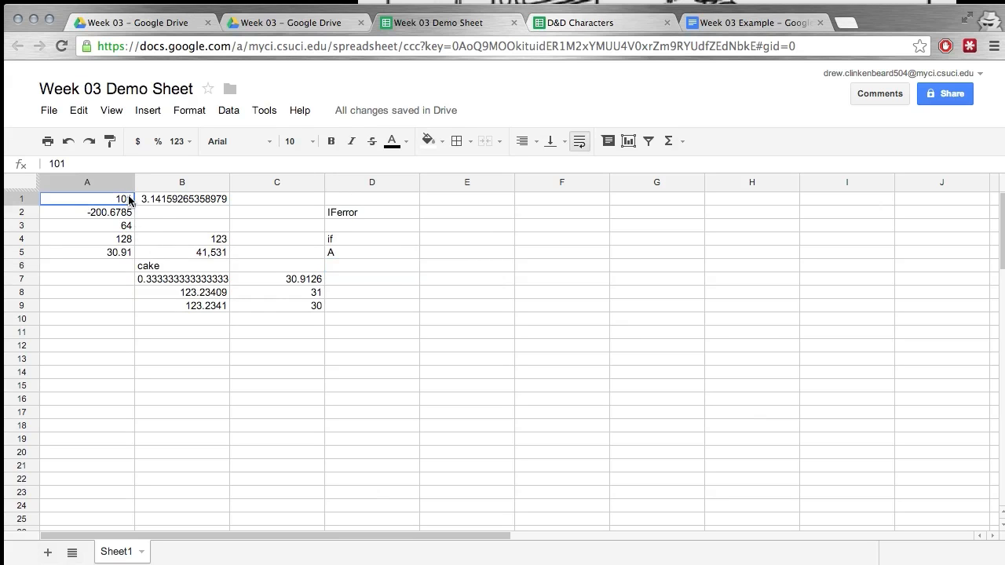
type("100")
key("Return")
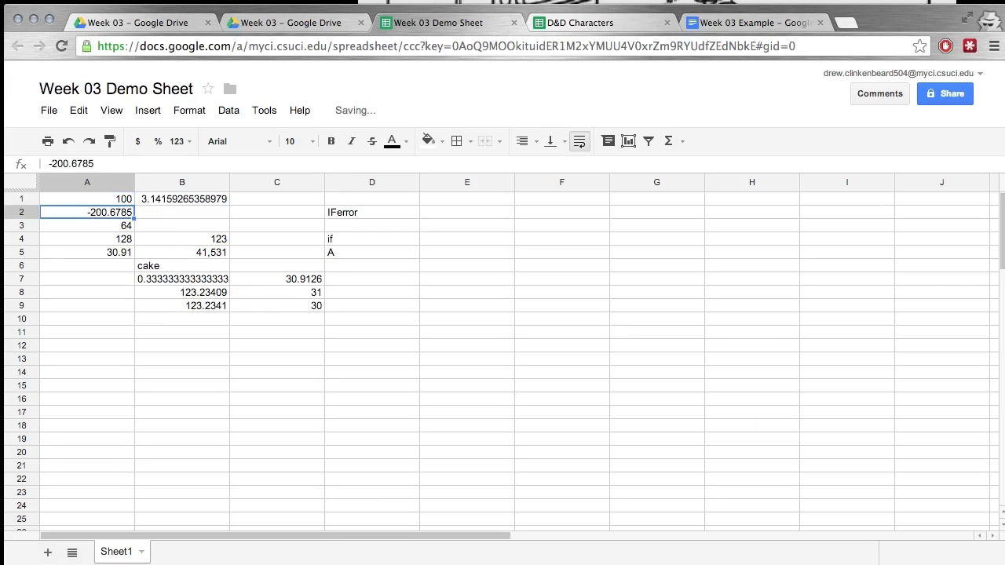
- Enter 99 in cell A1 to test the IF formula just below its threshold
left_click(118, 198)
key("BackSpace")
type("99")
key("Return")
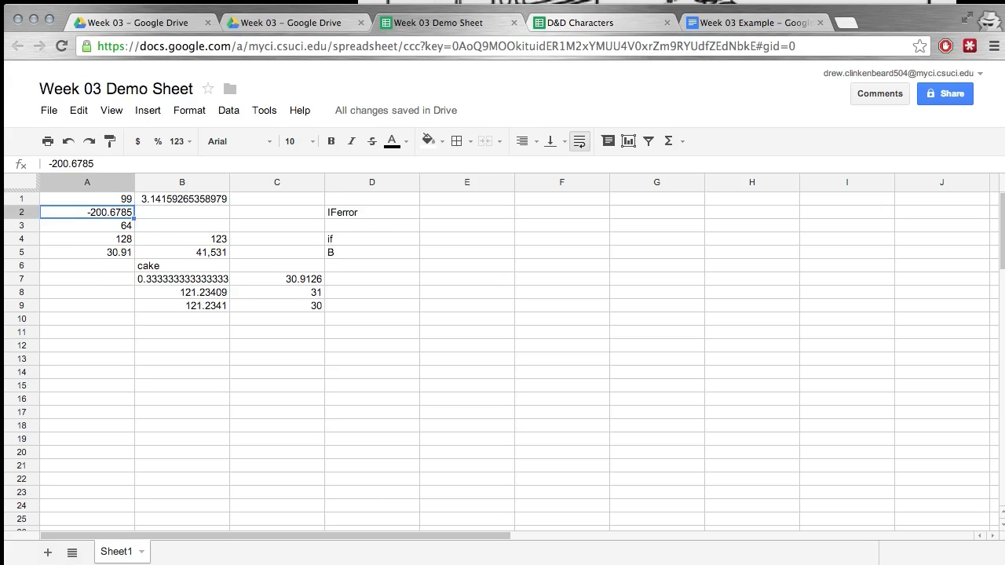
- Set cell A1 to 10 and check the IF formula in D5
left_click(109, 198)
type("10")
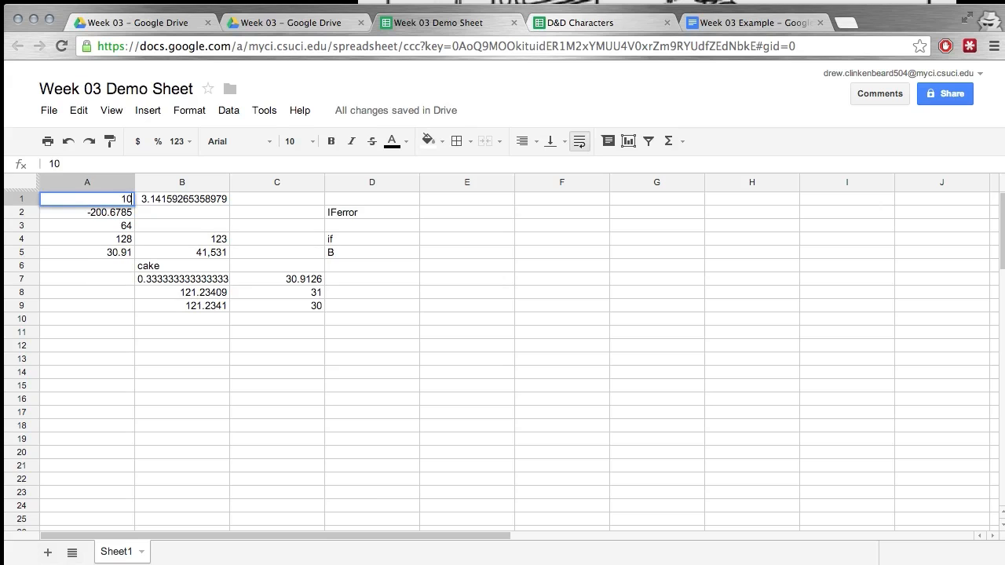
key("Return")
left_click(364, 252)
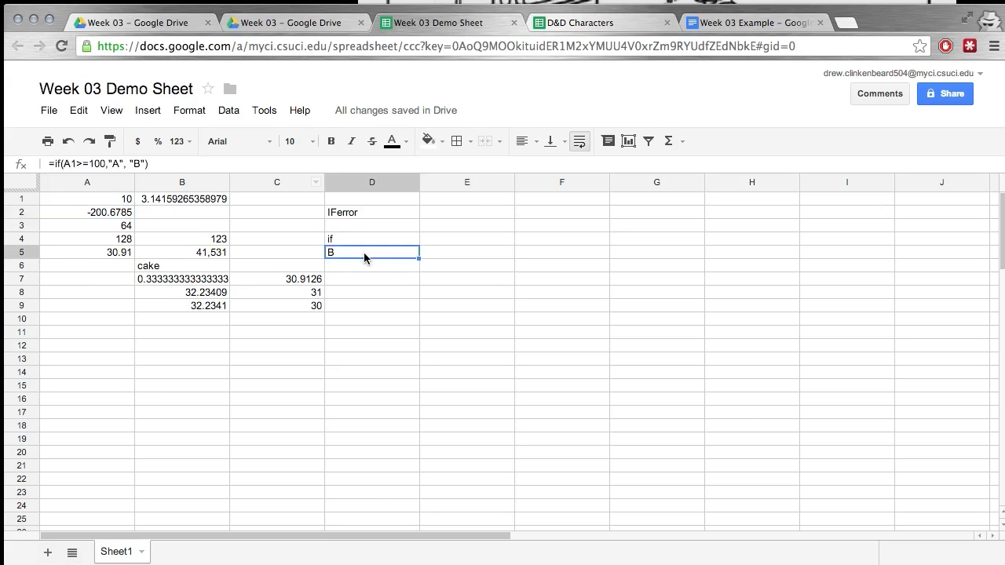